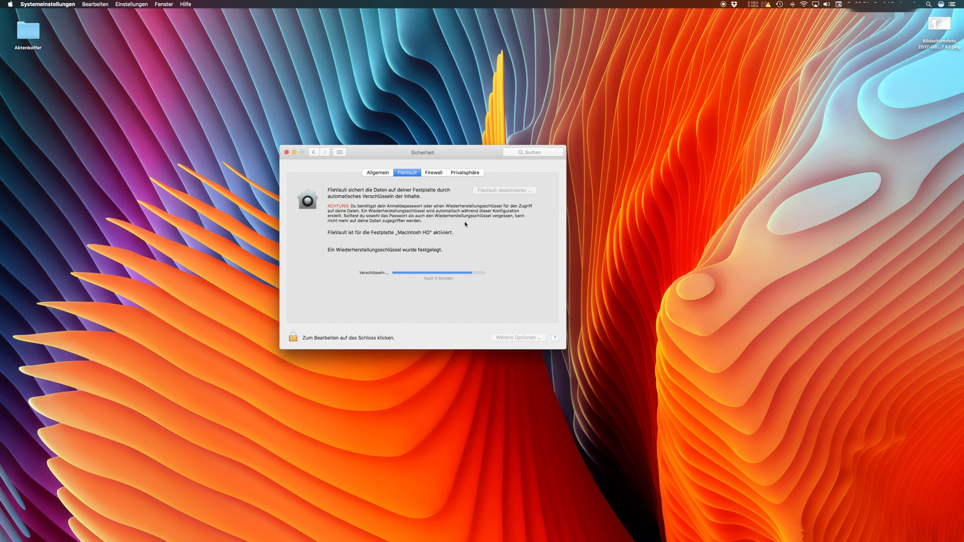
Return to the System Preferences overview and go into Energy Saver (Energie sparen)
click(341, 153)
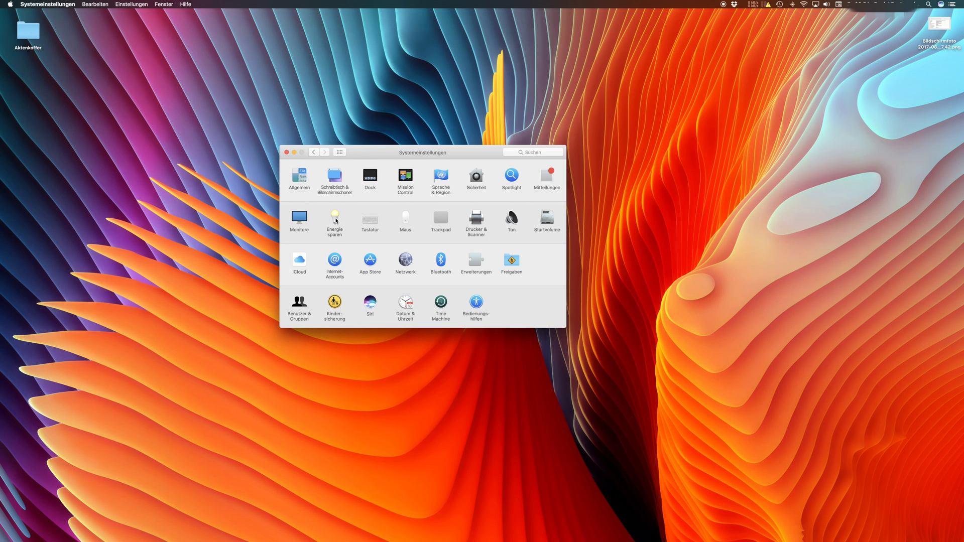
click(336, 220)
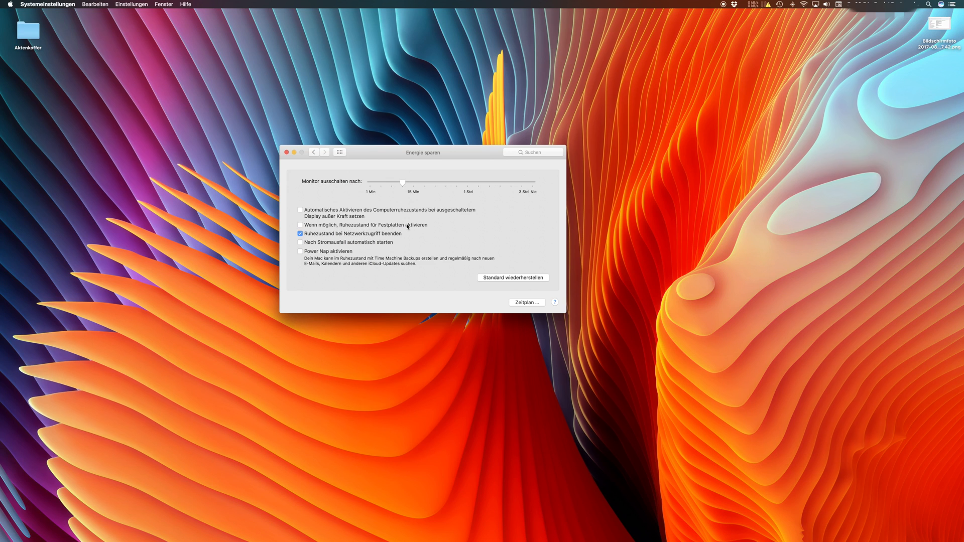
Toggle 'Ruhezustand für Festplatten' and 'Power Nap aktivieren' on and back off, leaving both unchecked
click(300, 225)
click(300, 225)
click(300, 252)
click(300, 253)
drag(351, 154, 333, 194)
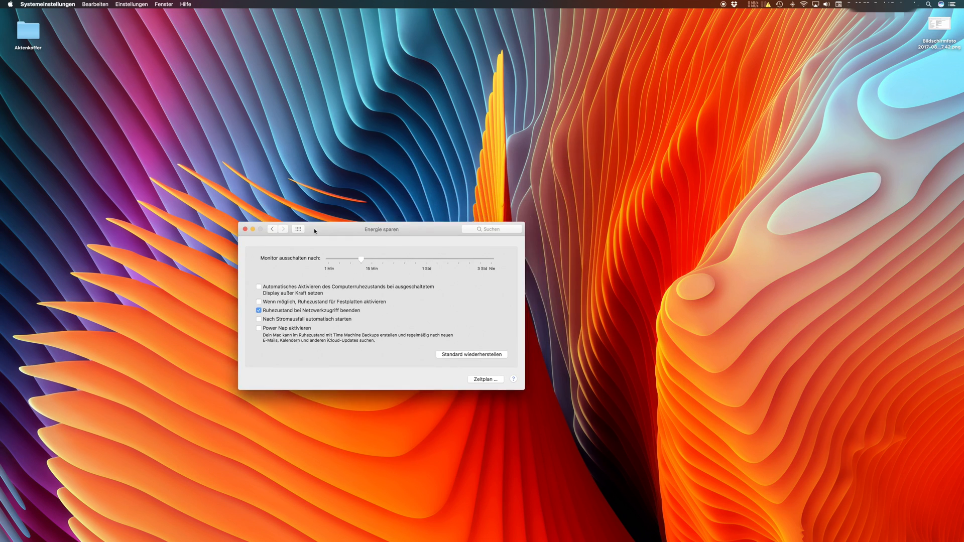
Go back via Show All to the Sicherheit pane to check FileVault encryption progress
click(332, 188)
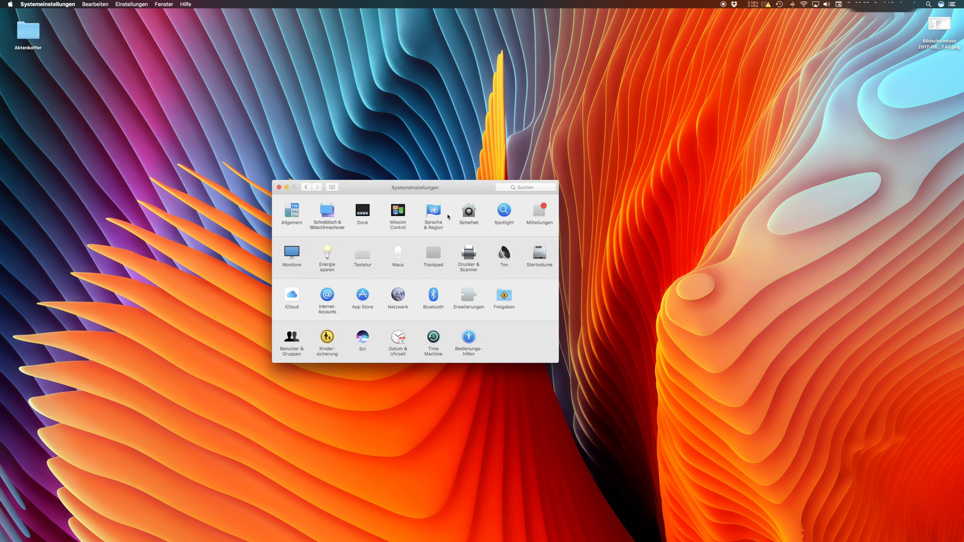
click(468, 214)
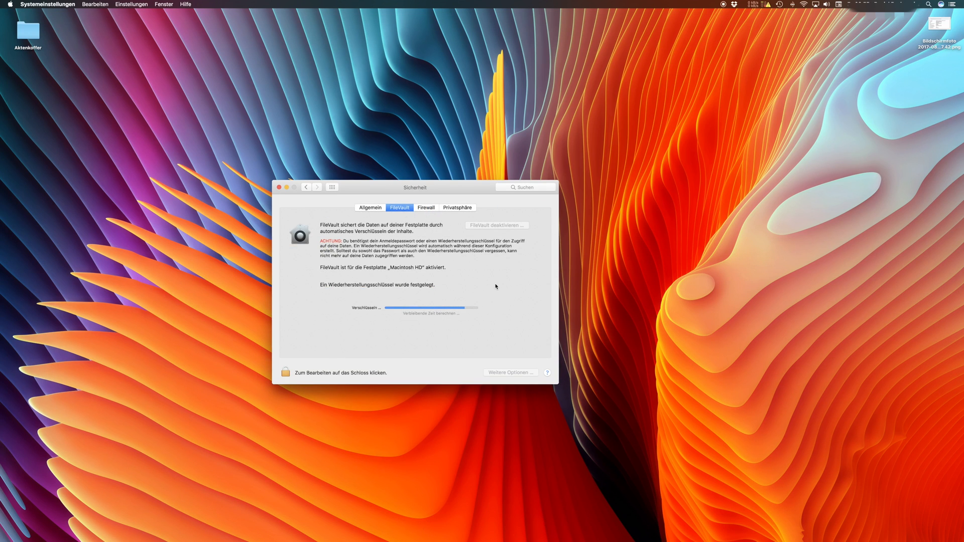